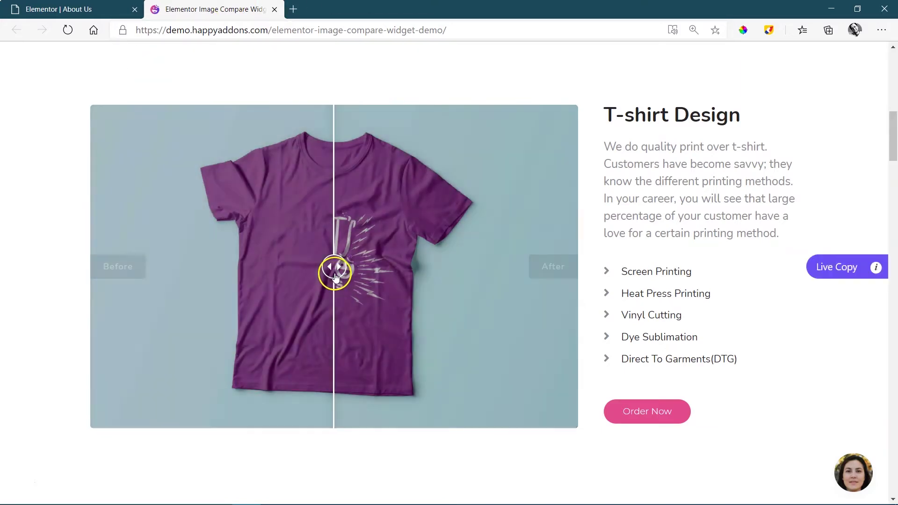
Step: Slide the T-shirt Design and Afghan Girl demo comparisons to see both sides
{"action": "left_click_drag", "start_coordinate": [334, 266], "coordinate": [170, 227]}
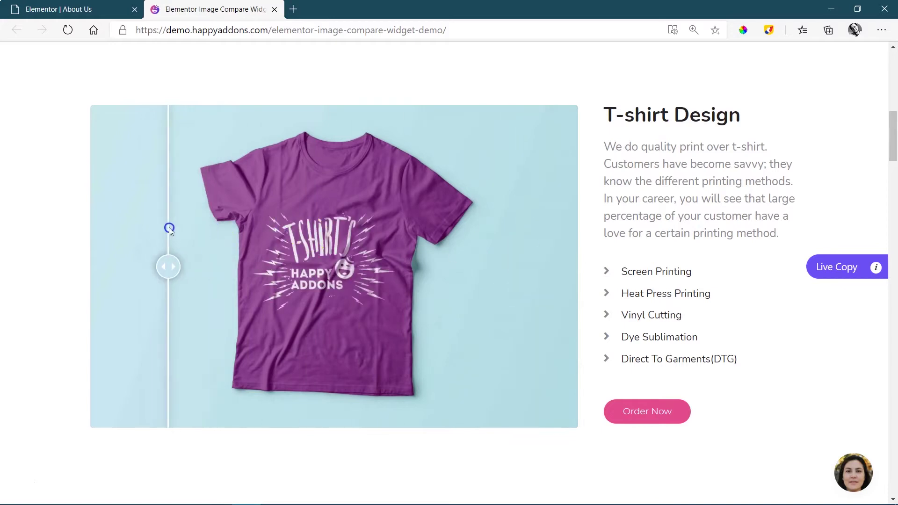
{"action": "left_click_drag", "start_coordinate": [168, 267], "coordinate": [199, 265]}
{"action": "left_click_drag", "start_coordinate": [892, 151], "coordinate": [892, 214]}
{"action": "left_click_drag", "start_coordinate": [210, 287], "coordinate": [241, 186]}
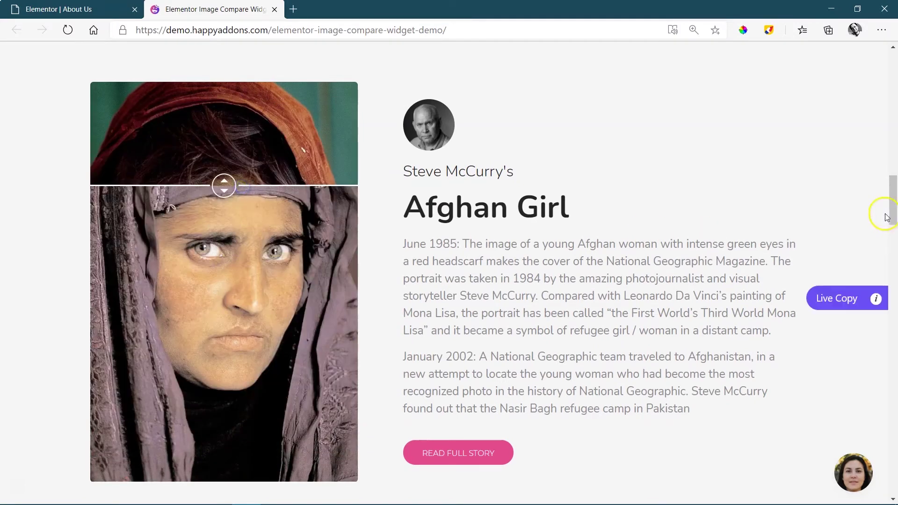
Step: Try the bottle, Design 4 and Simple Photo Edit comparisons, then return to T-shirt Design
{"action": "left_click_drag", "start_coordinate": [889, 201], "coordinate": [893, 278]}
{"action": "left_click_drag", "start_coordinate": [591, 183], "coordinate": [748, 183]}
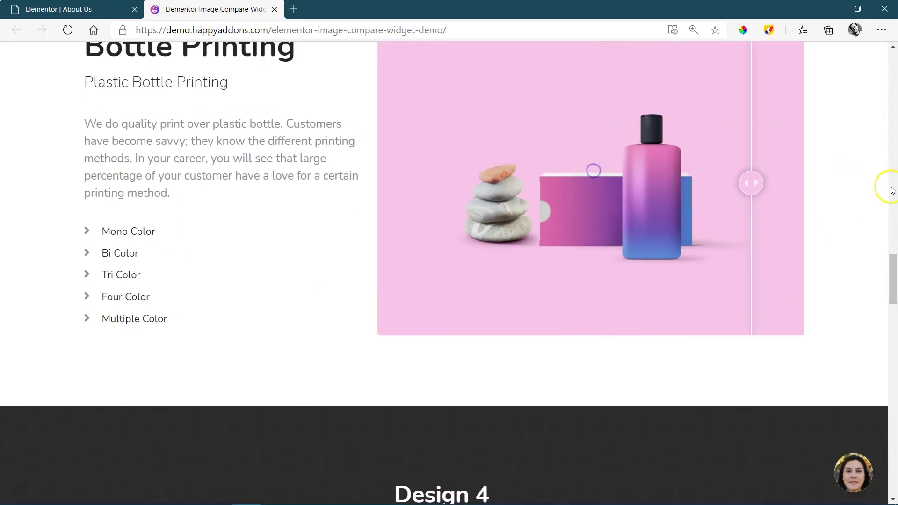
{"action": "left_click_drag", "start_coordinate": [890, 261], "coordinate": [892, 328]}
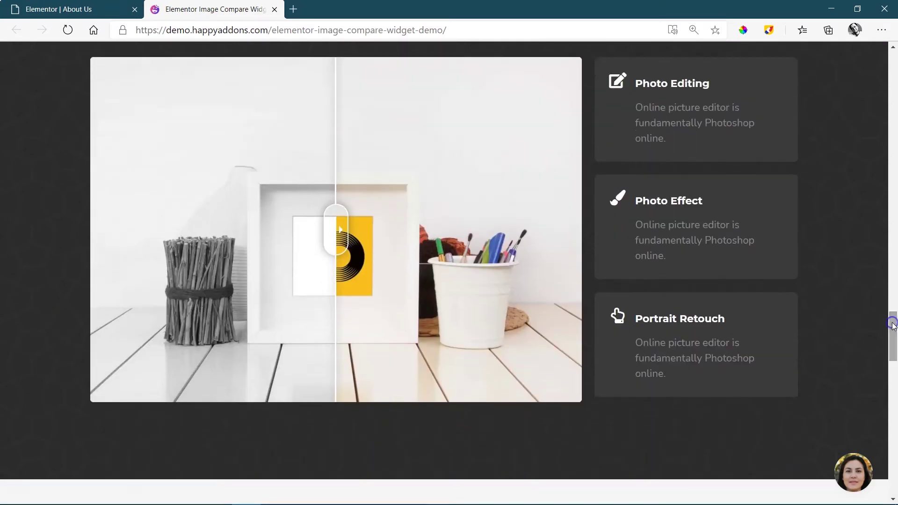
{"action": "left_click_drag", "start_coordinate": [314, 243], "coordinate": [345, 227]}
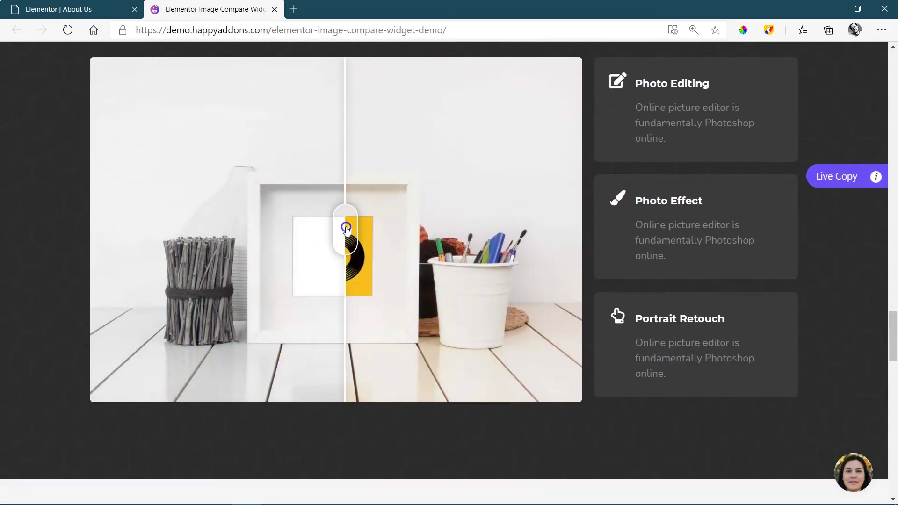
{"action": "left_click_drag", "start_coordinate": [892, 322], "coordinate": [891, 387]}
{"action": "left_click", "coordinate": [573, 261]}
{"action": "left_click_drag", "start_coordinate": [575, 264], "coordinate": [441, 233]}
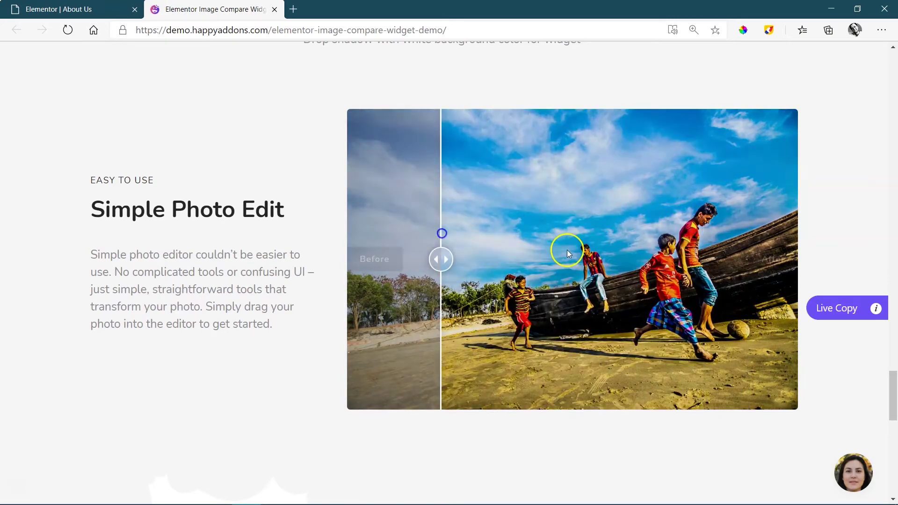
{"action": "left_click_drag", "start_coordinate": [892, 406], "coordinate": [895, 149]}
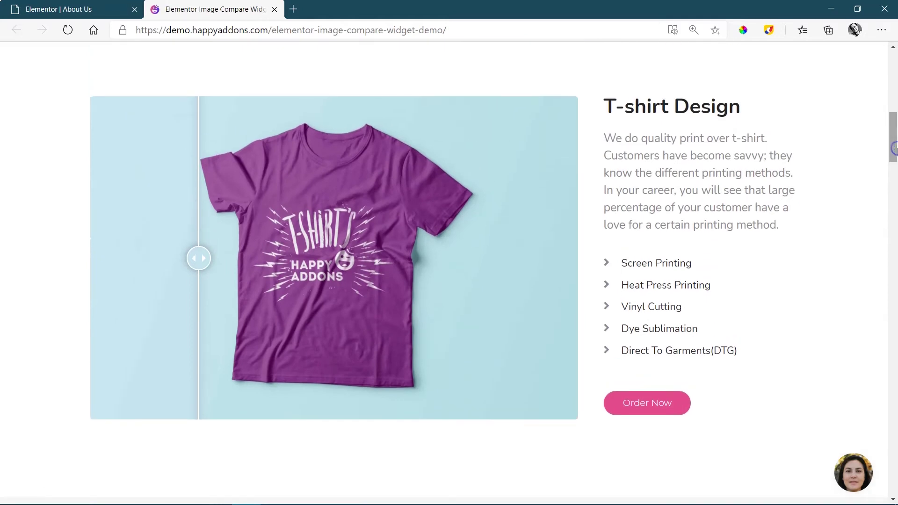
Step: Live Copy the T-shirt Design section until it shows Copied, then return to Elementor About Us
{"action": "mouse_move", "coordinate": [850, 150]}
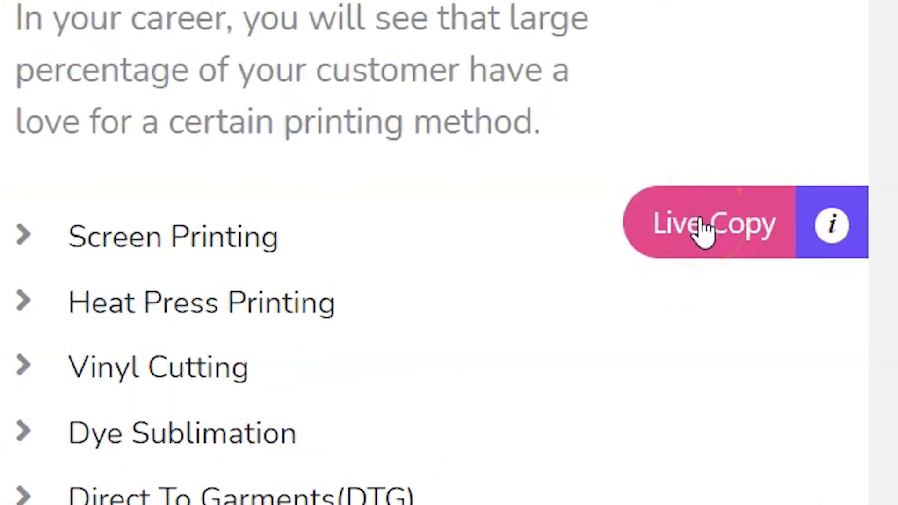
{"action": "left_click", "coordinate": [703, 229]}
{"action": "left_click", "coordinate": [703, 230]}
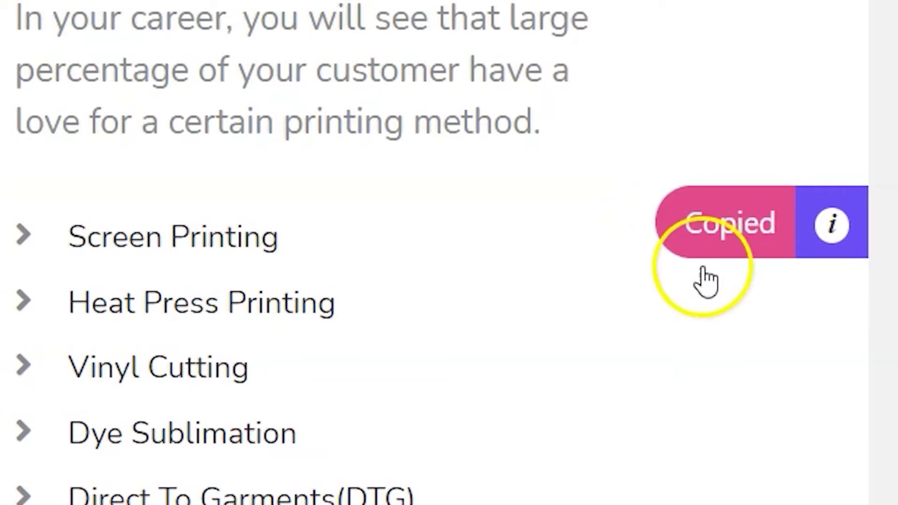
{"action": "left_click", "coordinate": [90, 10]}
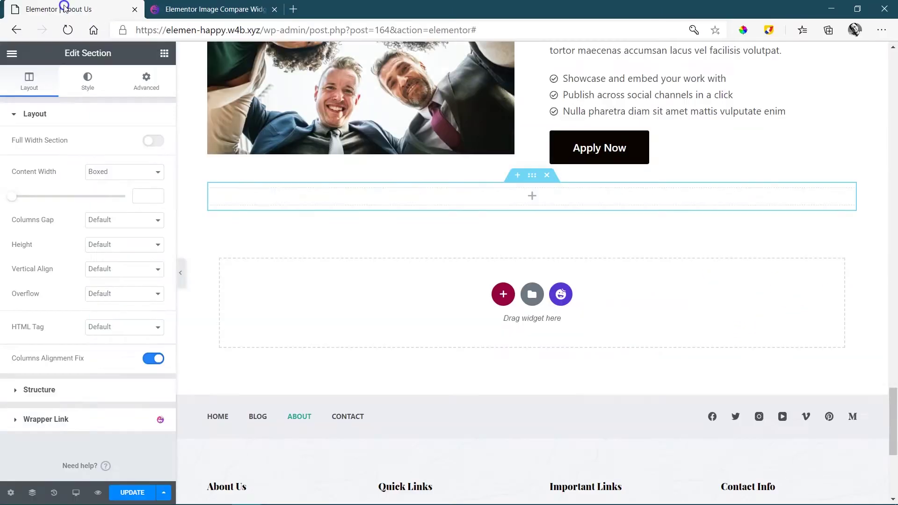
Step: Live Paste the T-shirt Design section into the empty section below Apply Now
{"action": "right_click", "coordinate": [533, 176]}
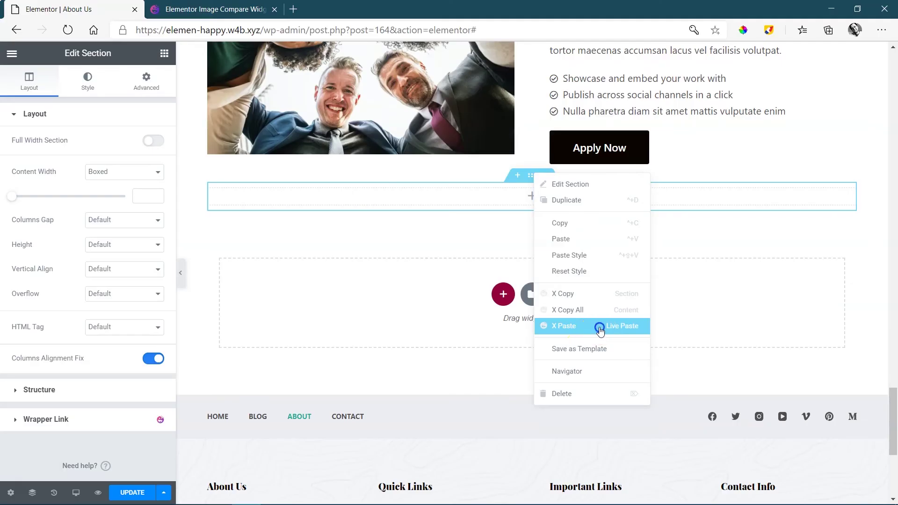
{"action": "left_click", "coordinate": [542, 386]}
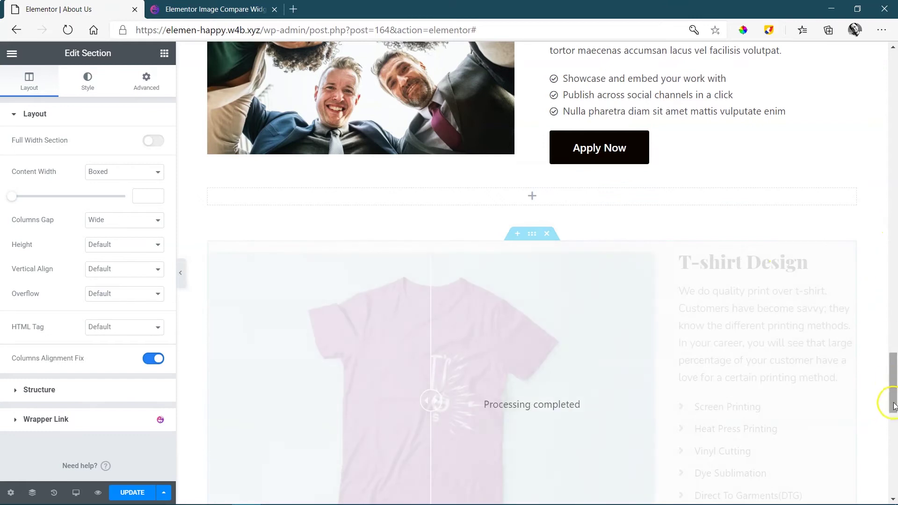
{"action": "left_click_drag", "start_coordinate": [892, 378], "coordinate": [892, 395]}
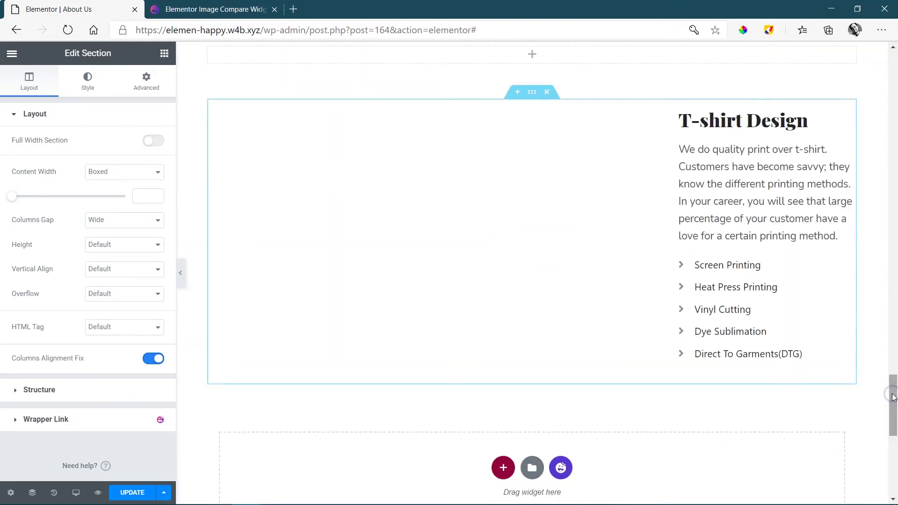
Step: Select the pasted Image Compare widget, review its Before and After images, and expand Settings
{"action": "left_click", "coordinate": [505, 182]}
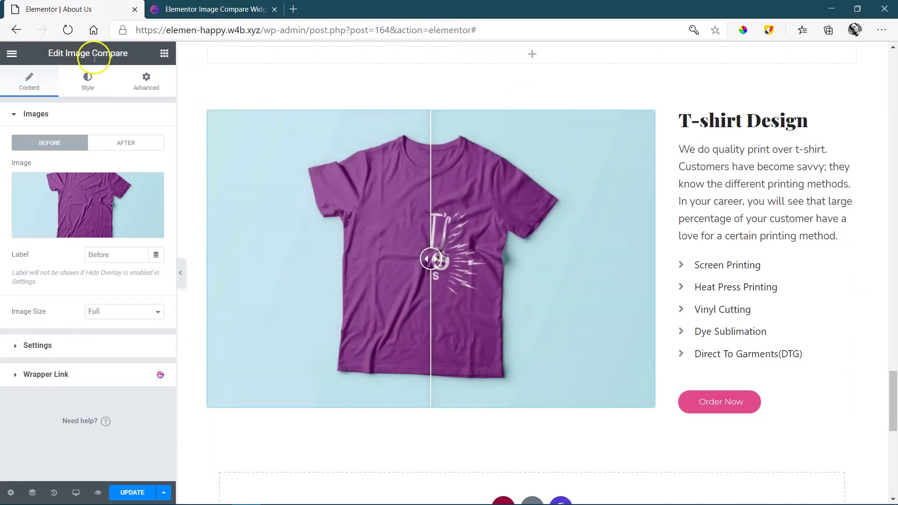
{"action": "mouse_move", "coordinate": [67, 165]}
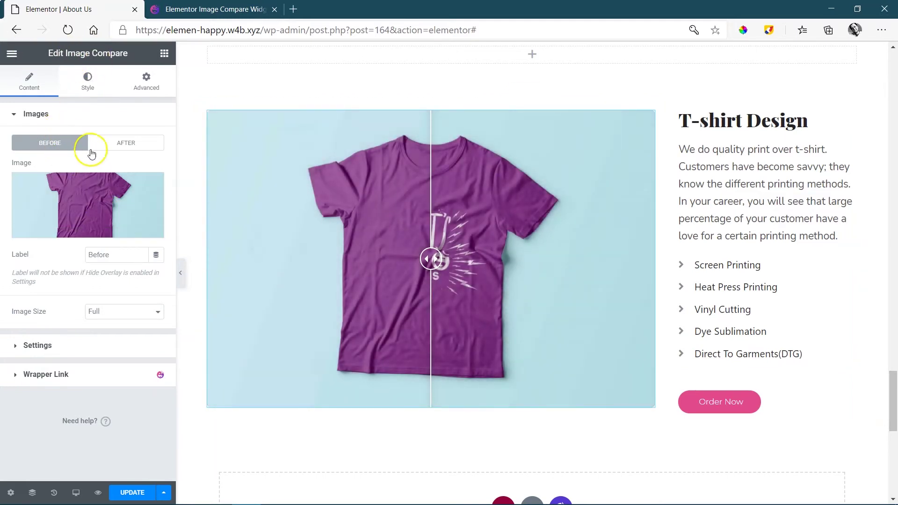
{"action": "left_click", "coordinate": [127, 143]}
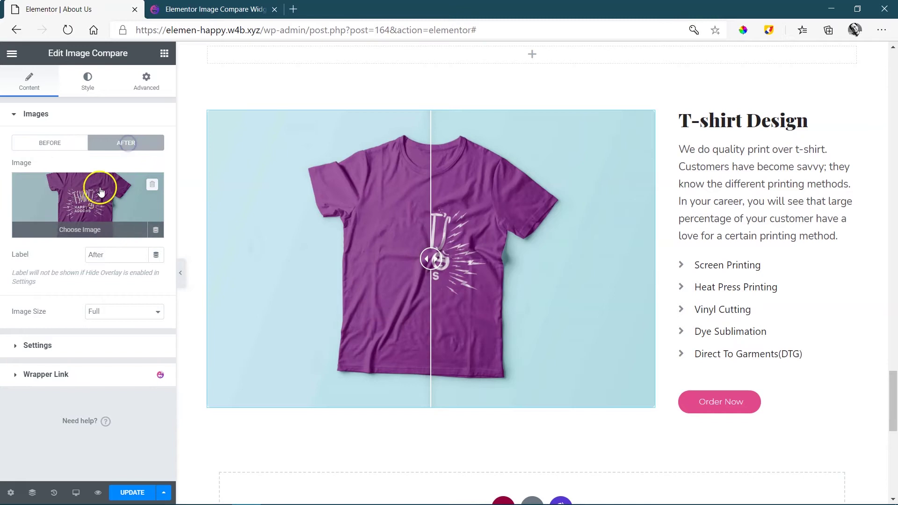
{"action": "left_click", "coordinate": [70, 142]}
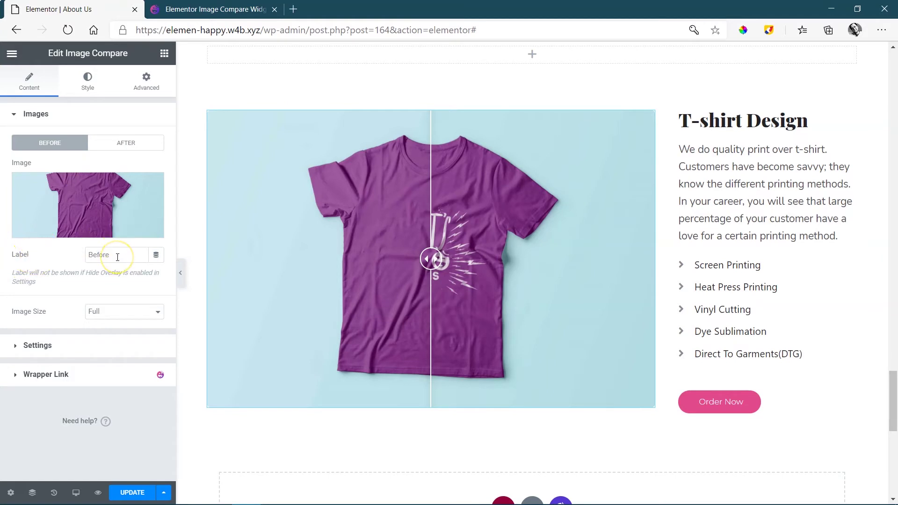
{"action": "left_click", "coordinate": [155, 143]}
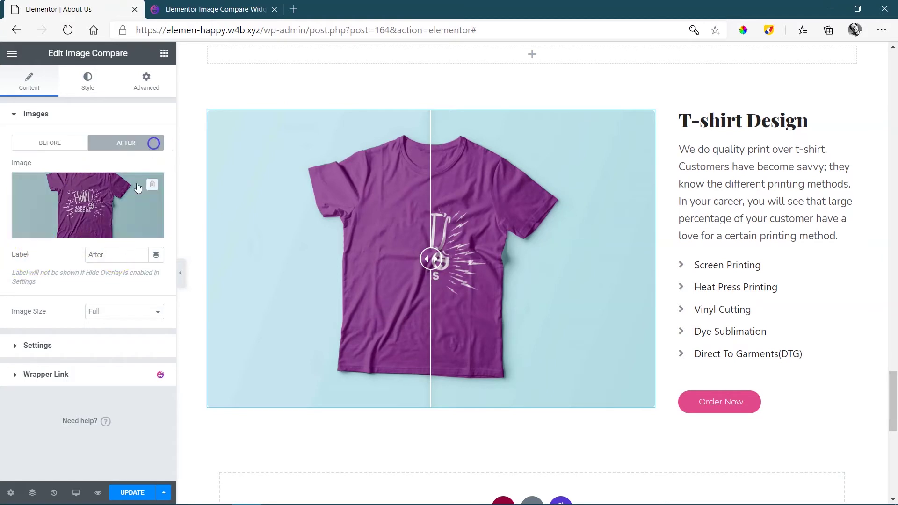
{"action": "left_click", "coordinate": [69, 146]}
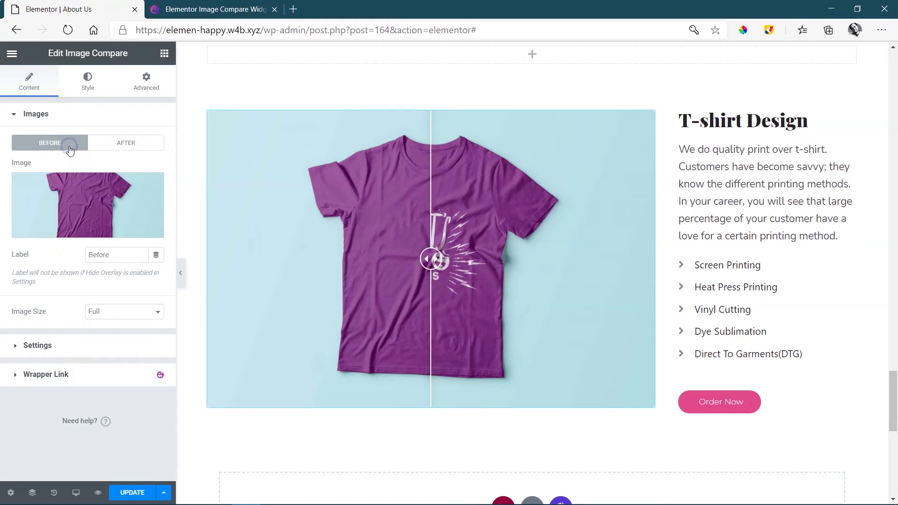
{"action": "left_click", "coordinate": [24, 345]}
Step: Move the Visibility Ratio slider down to 0.2, then up to 0.8
{"action": "left_click", "coordinate": [67, 187]}
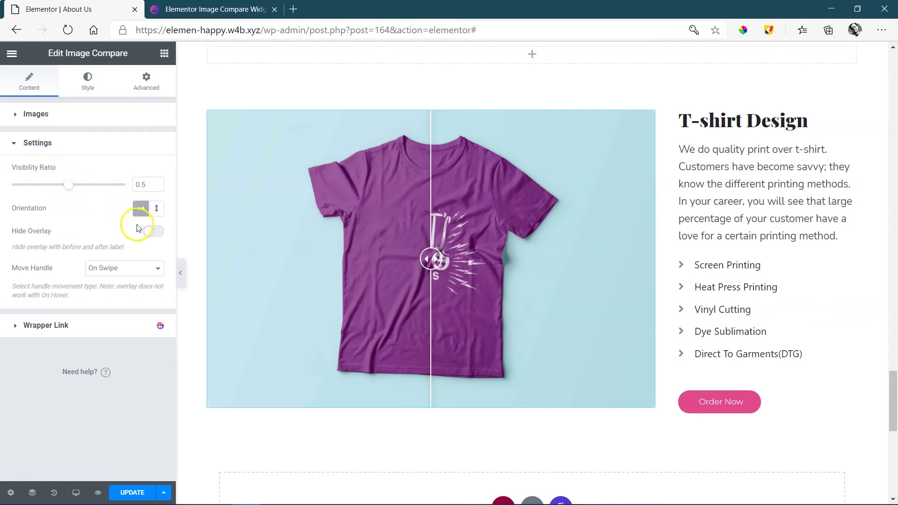
{"action": "mouse_move", "coordinate": [397, 282]}
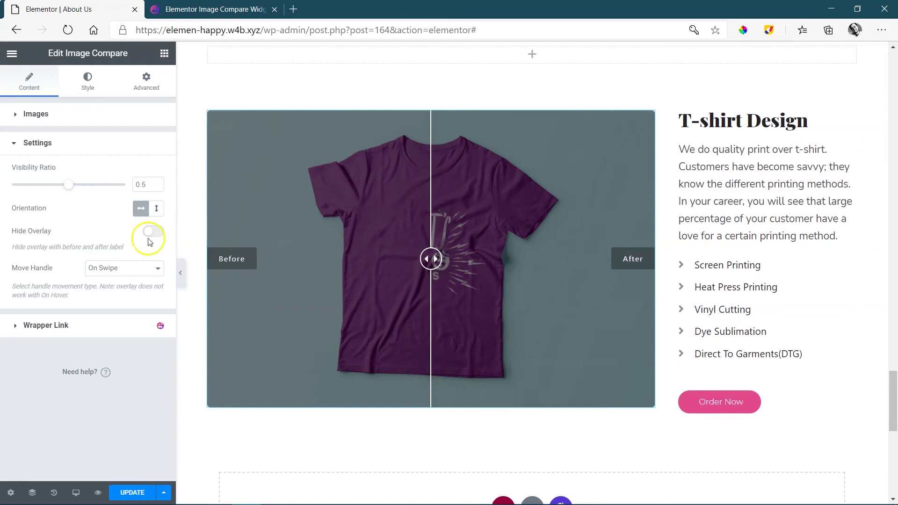
{"action": "left_click_drag", "start_coordinate": [67, 185], "coordinate": [34, 186]}
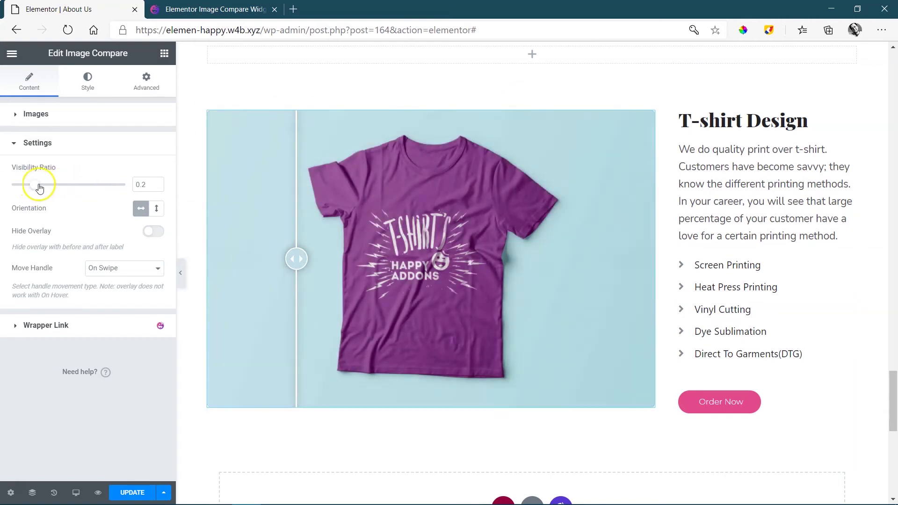
{"action": "left_click_drag", "start_coordinate": [35, 183], "coordinate": [102, 187]}
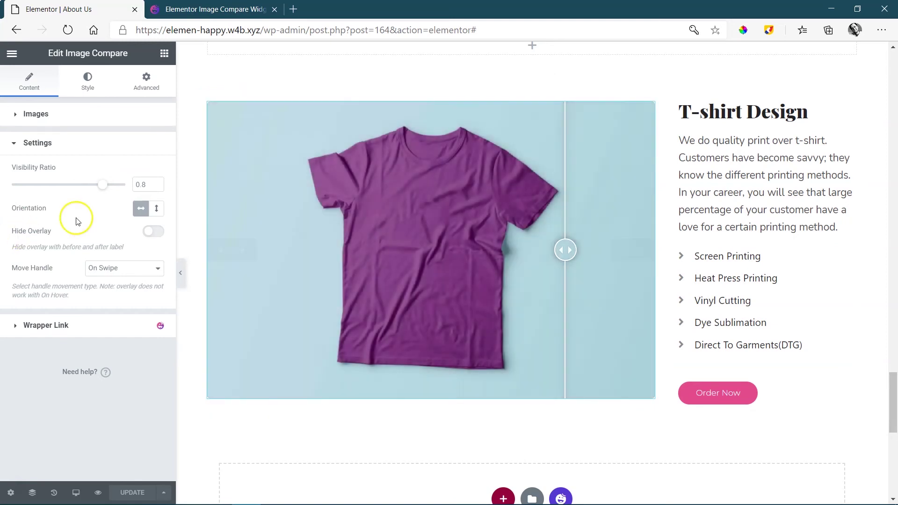
Step: Switch Orientation to vertical, keep the overlay shown, and leave Move Handle on On Swipe
{"action": "left_click", "coordinate": [156, 210]}
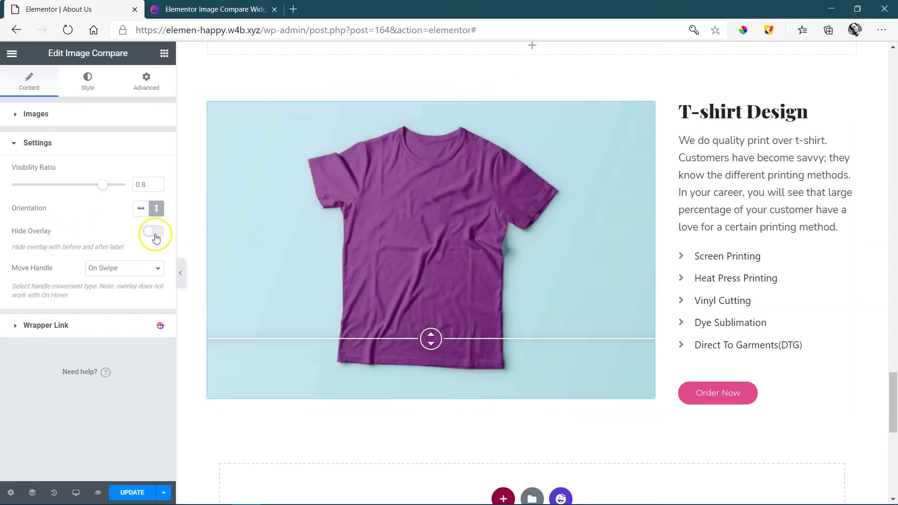
{"action": "left_click", "coordinate": [155, 233]}
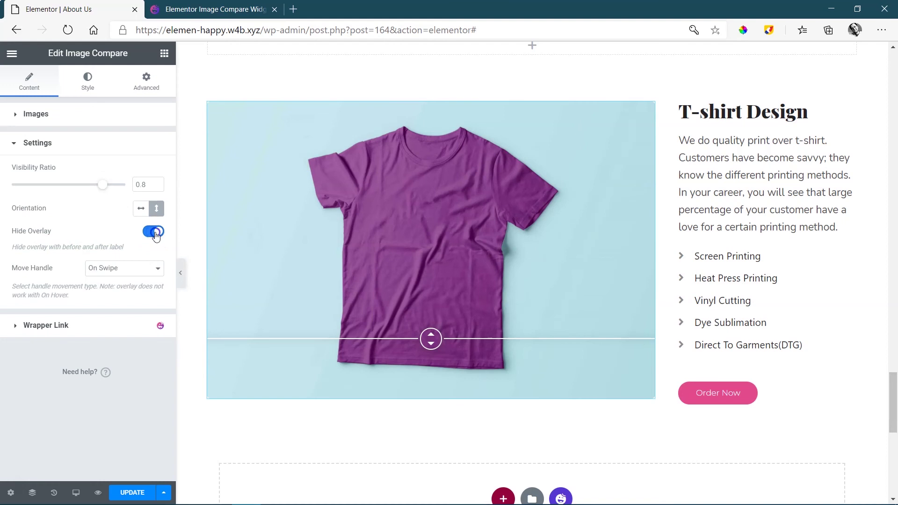
{"action": "left_click", "coordinate": [155, 233]}
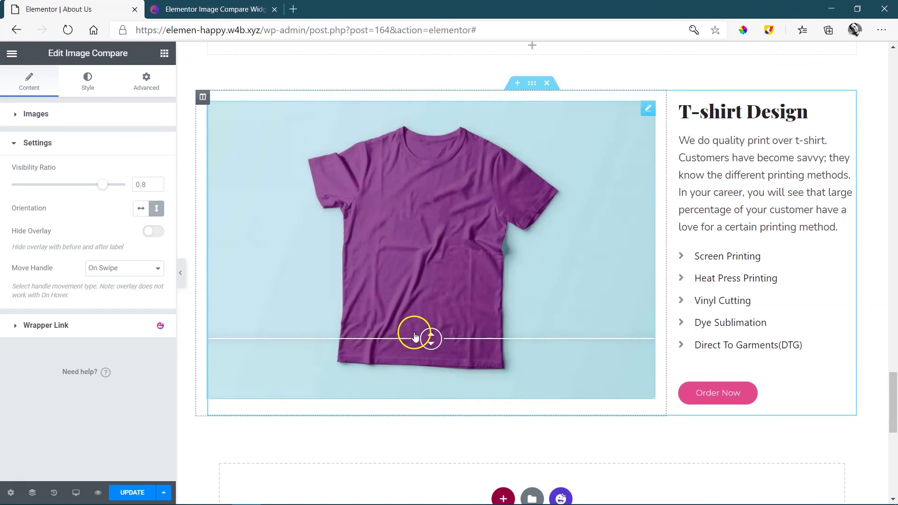
{"action": "left_click", "coordinate": [148, 273]}
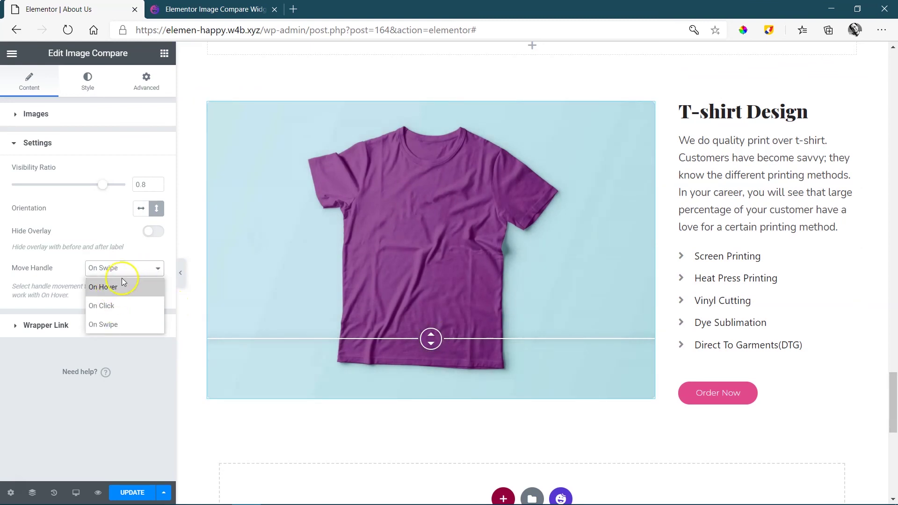
{"action": "left_click", "coordinate": [145, 271]}
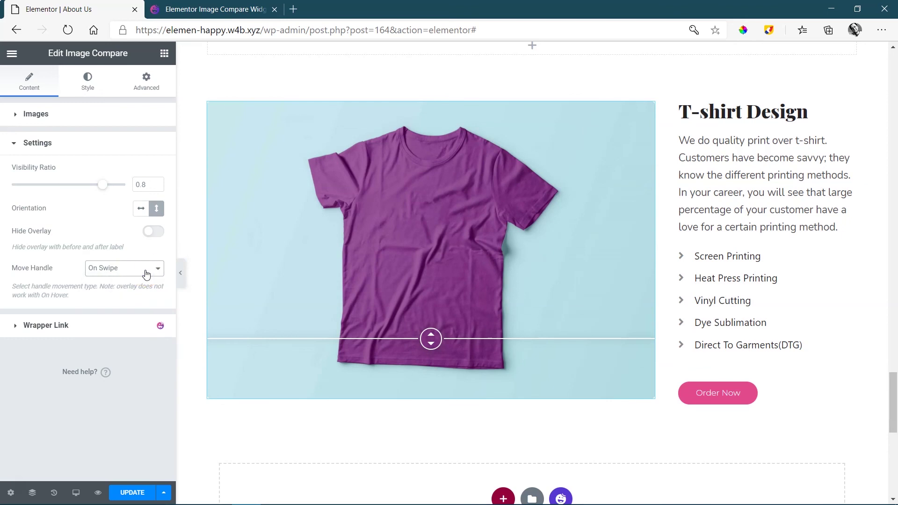
Step: Preview the vertical comparison in Tablet mode, then in Mobile mode
{"action": "key", "text": "ctrl+shift+m"}
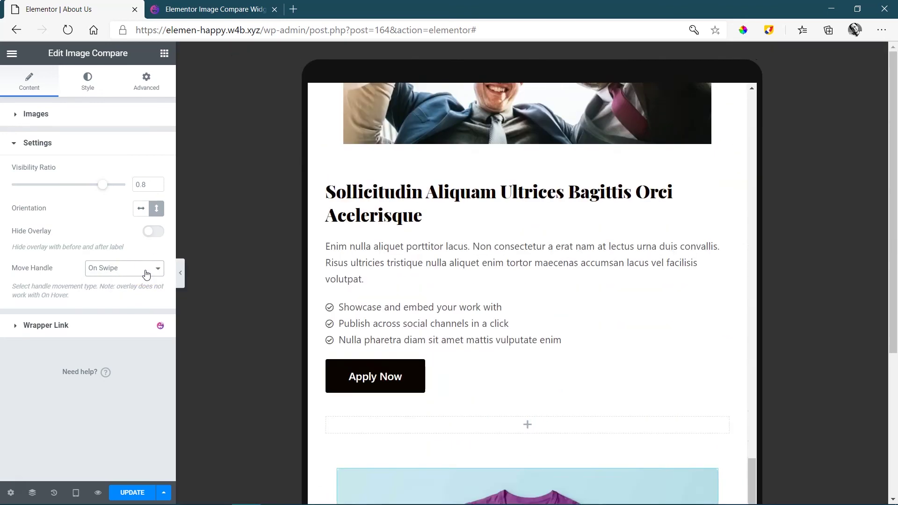
{"action": "scroll", "coordinate": [581, 322], "scroll_direction": "down", "scroll_amount": 4}
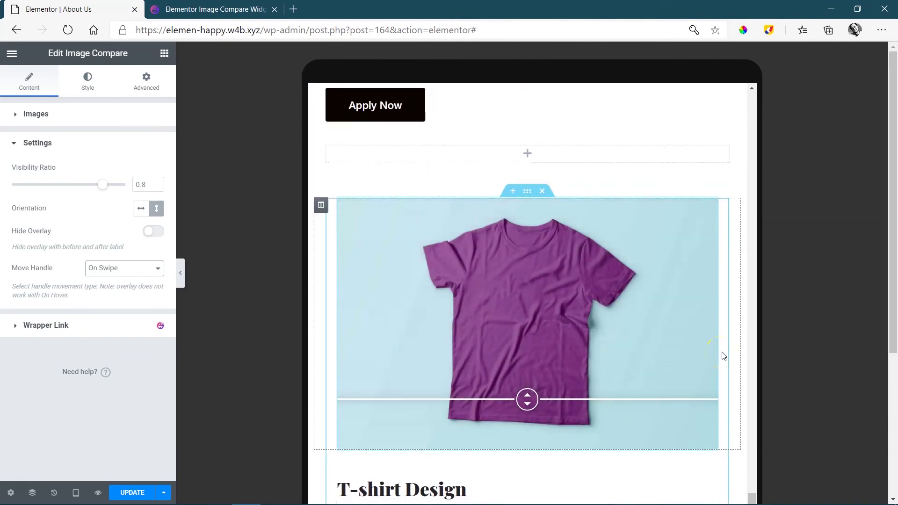
{"action": "key", "text": "ctrl+shift+m"}
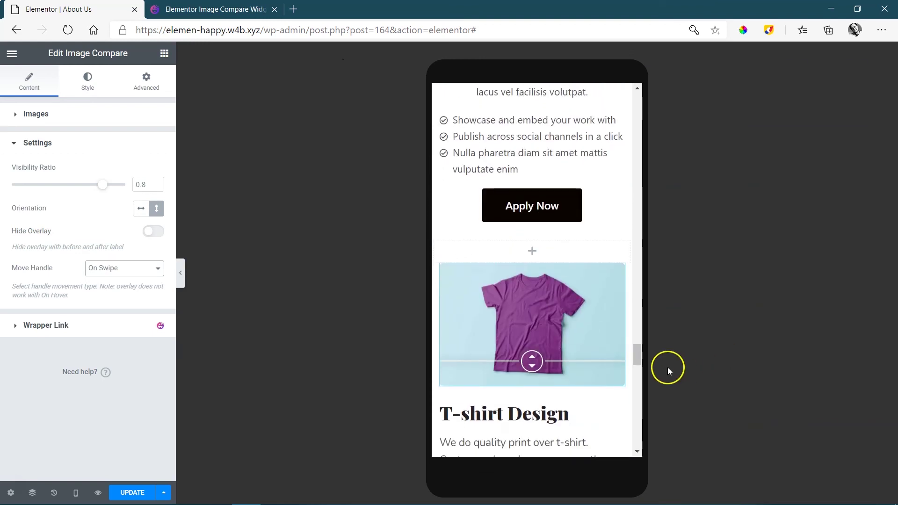